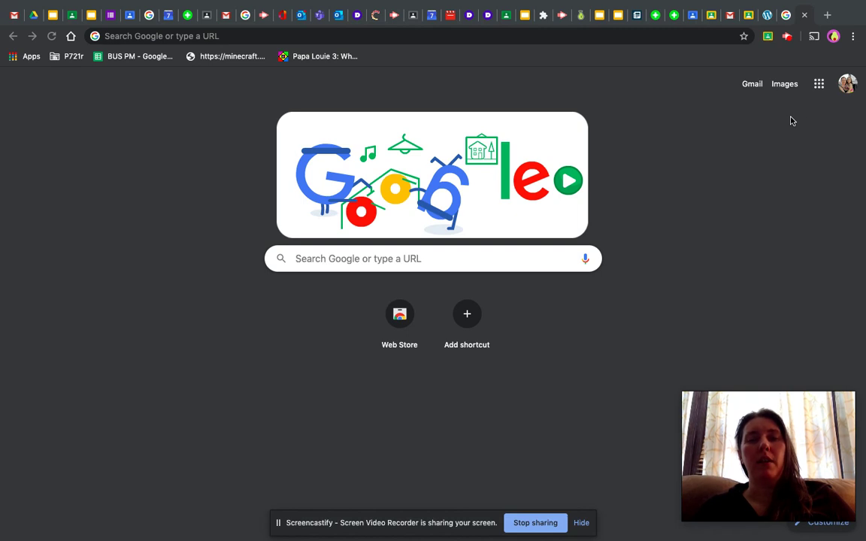
Launch Google Classroom from the Google apps launcher.
click(819, 87)
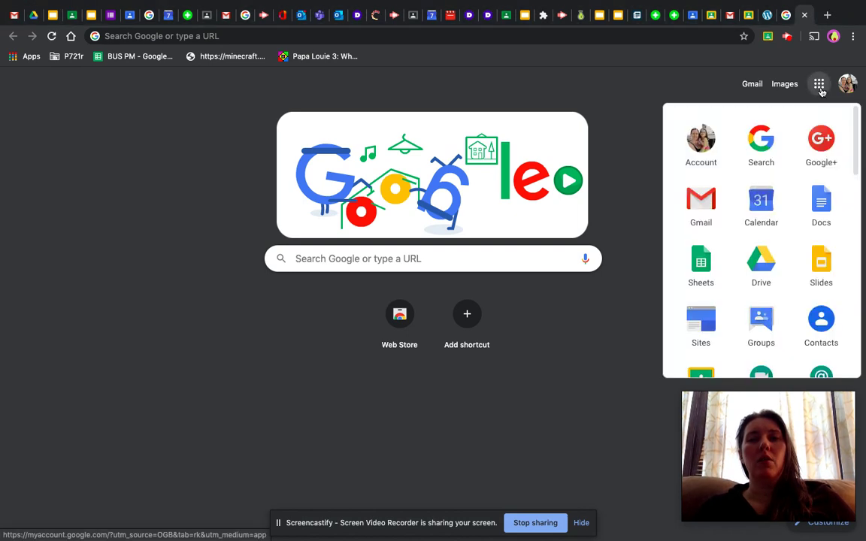
scroll(729, 266, down, 2)
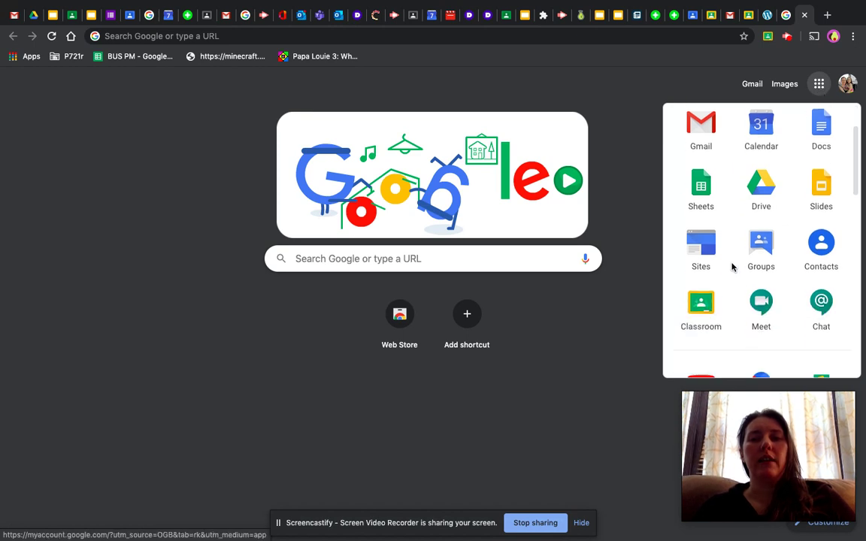
click(697, 320)
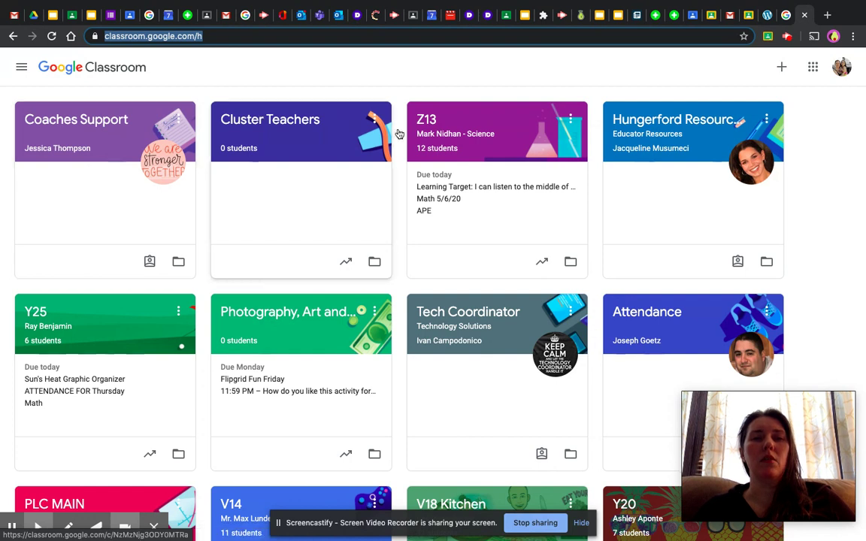
Open the Z13 class and go to its Classwork page listing the topics.
click(425, 122)
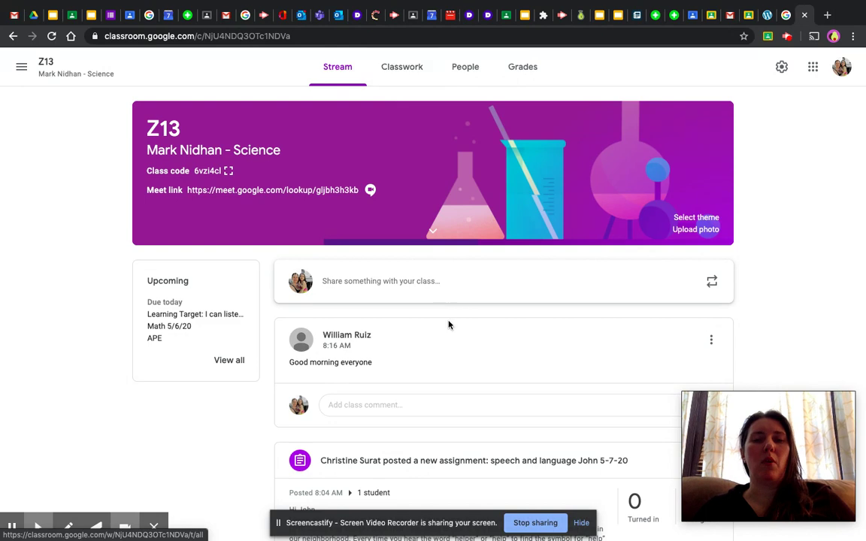
scroll(449, 326, down, 4)
scroll(436, 226, up, 5)
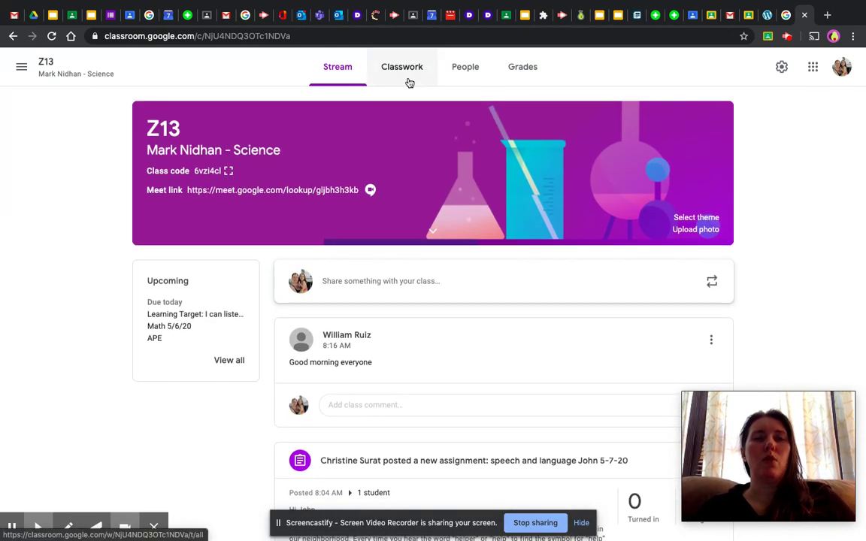
click(409, 81)
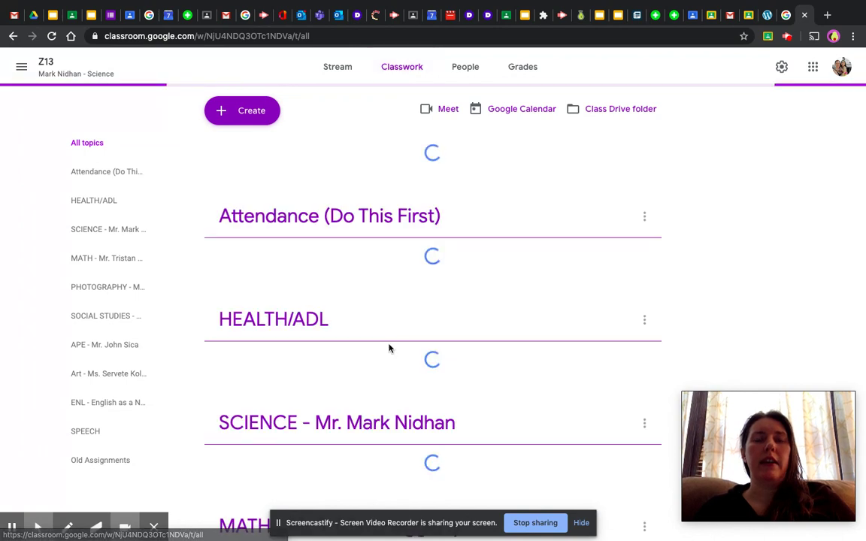
Scroll to the PHOTOGRAPHY topic and expand 'I can photo a friend.' to show its rubric and attachments.
scroll(390, 348, down, 2)
scroll(390, 348, down, 5)
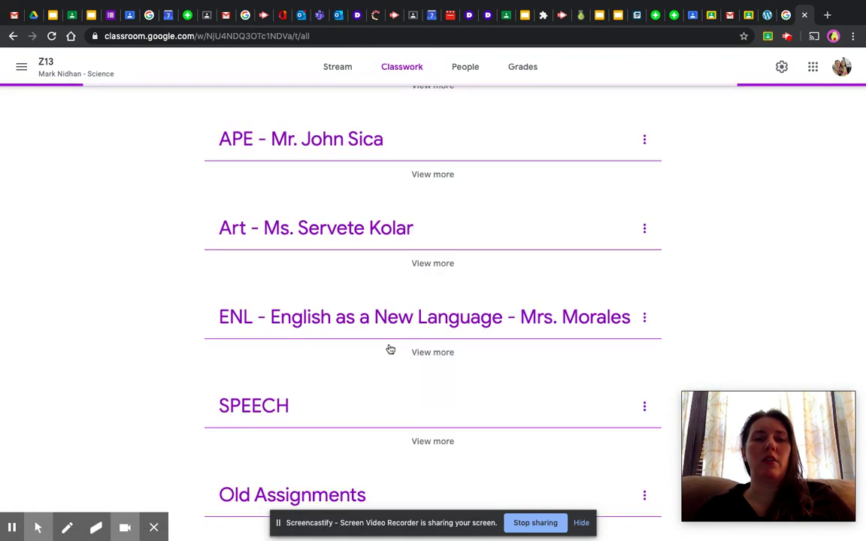
scroll(390, 348, down, 5)
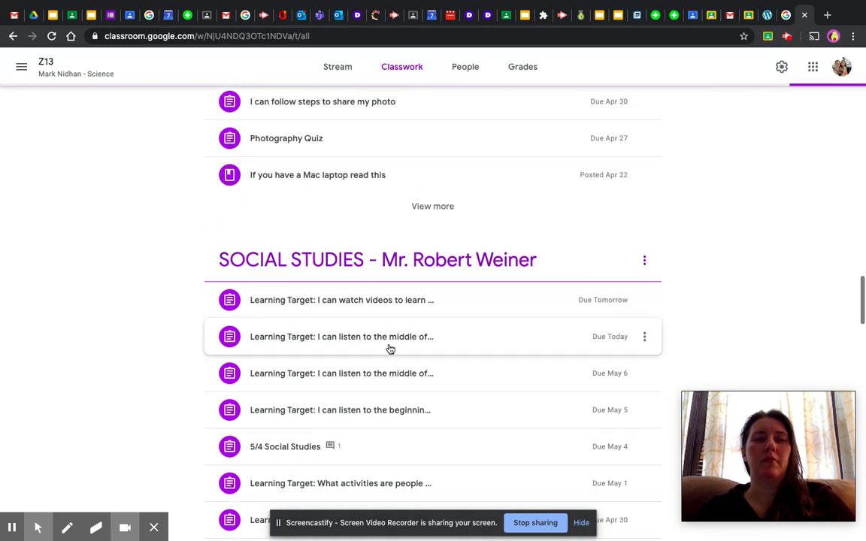
scroll(390, 348, up, 5)
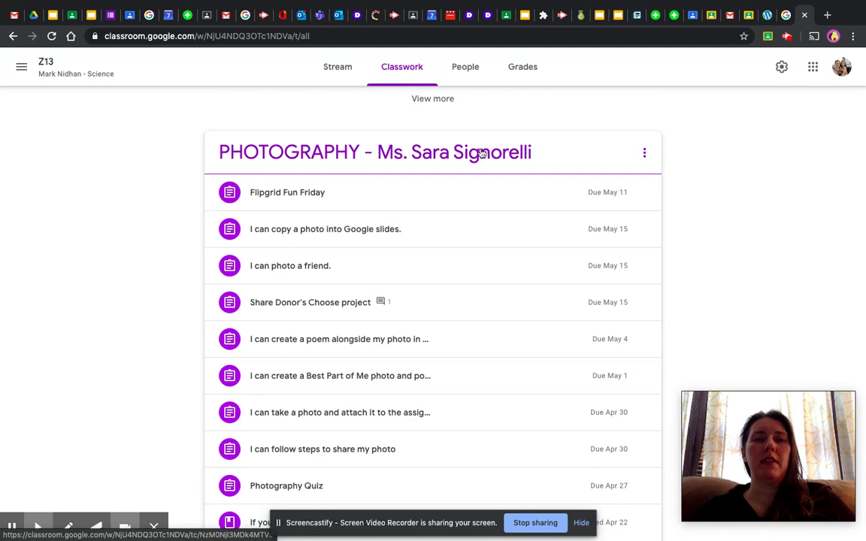
scroll(508, 152, down, 1)
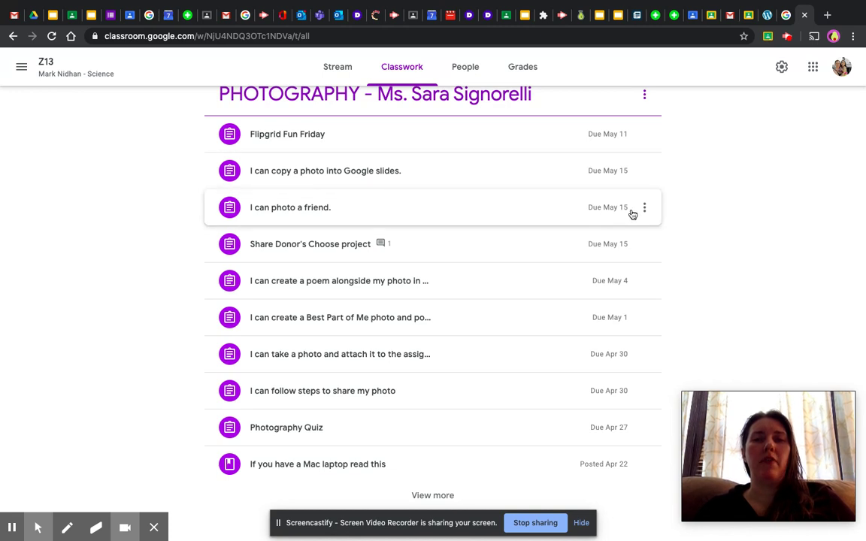
click(305, 217)
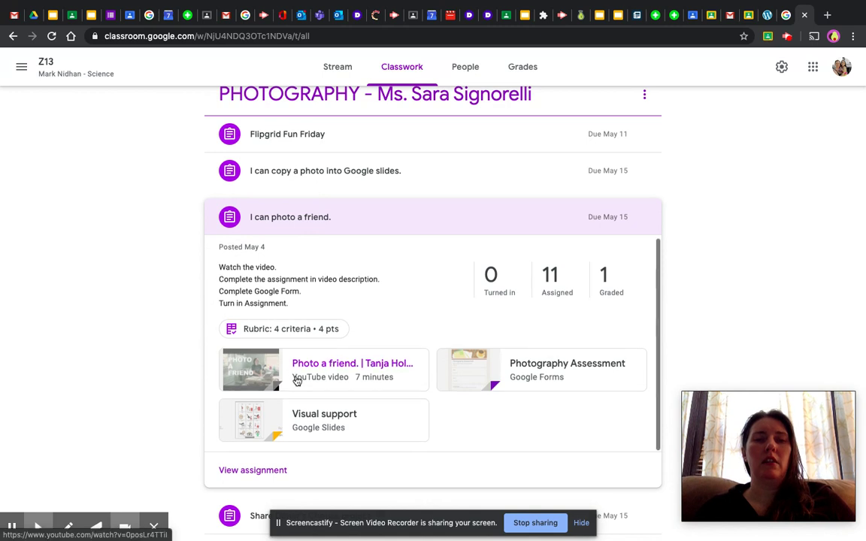
Open the assignment's Student work page showing 0 turned in, 11 assigned, 1 graded.
scroll(401, 304, down, 2)
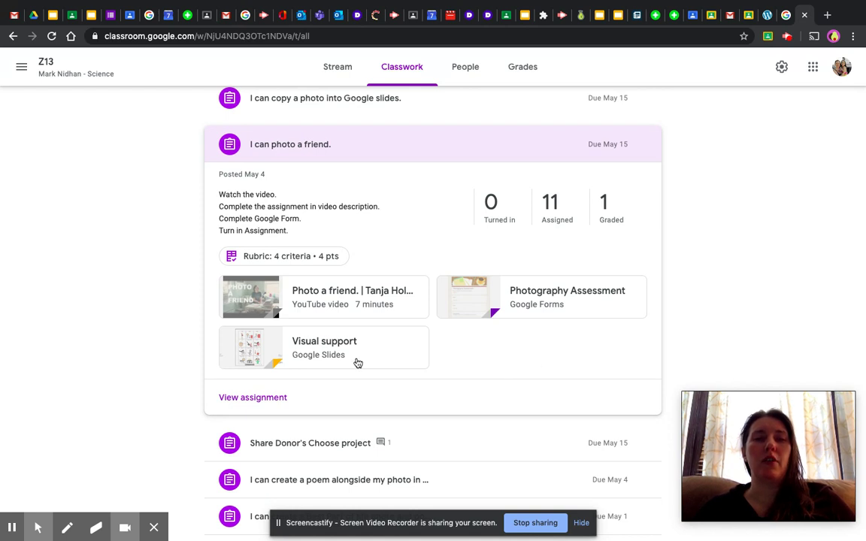
click(255, 399)
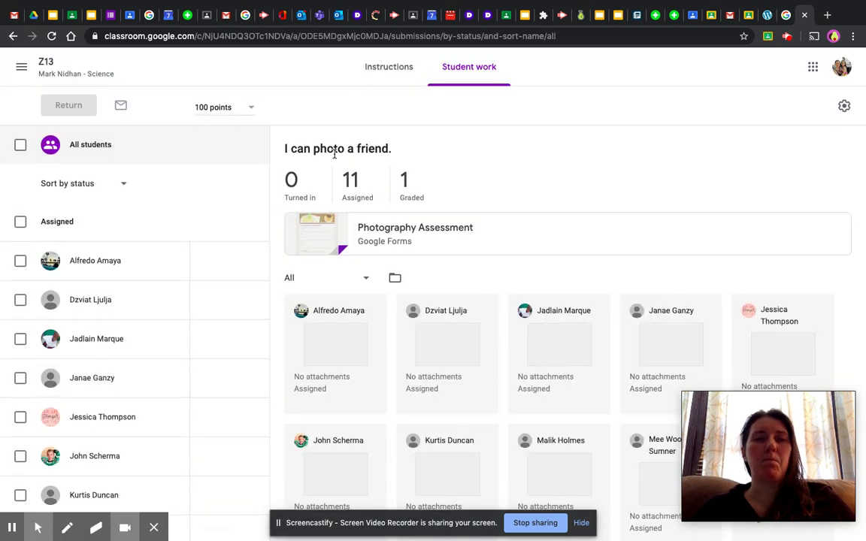
Show the Instructions tab, due May 15 and worth 100 points, with video, form and slides.
click(373, 72)
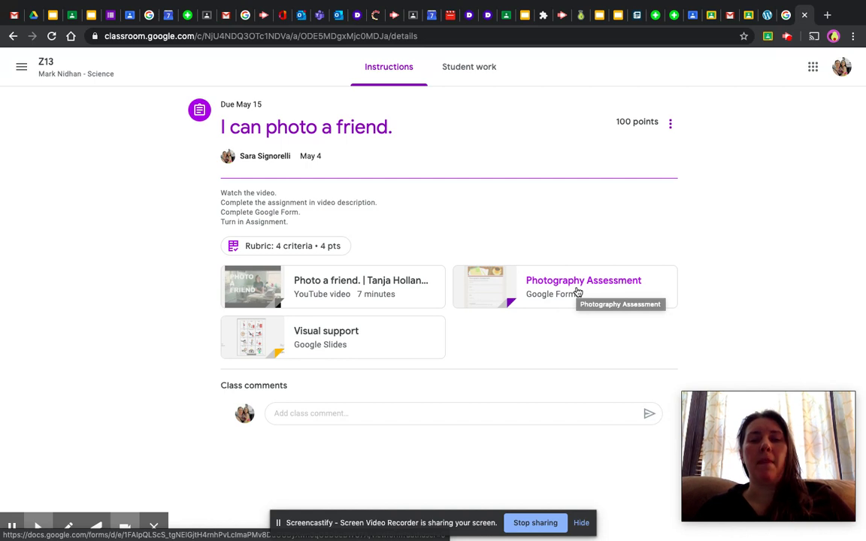
Open the Photography Assessment form and briefly highlight a phrase in its instructions.
click(565, 284)
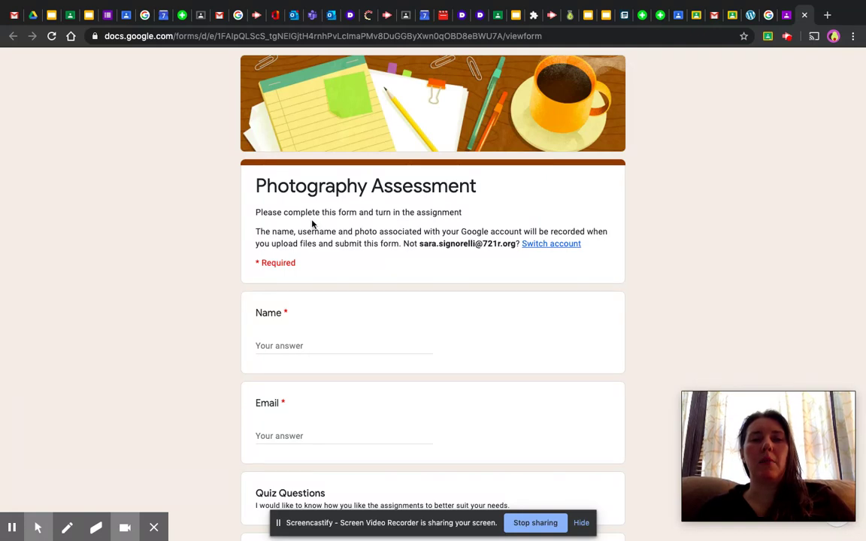
scroll(312, 224, down, 3)
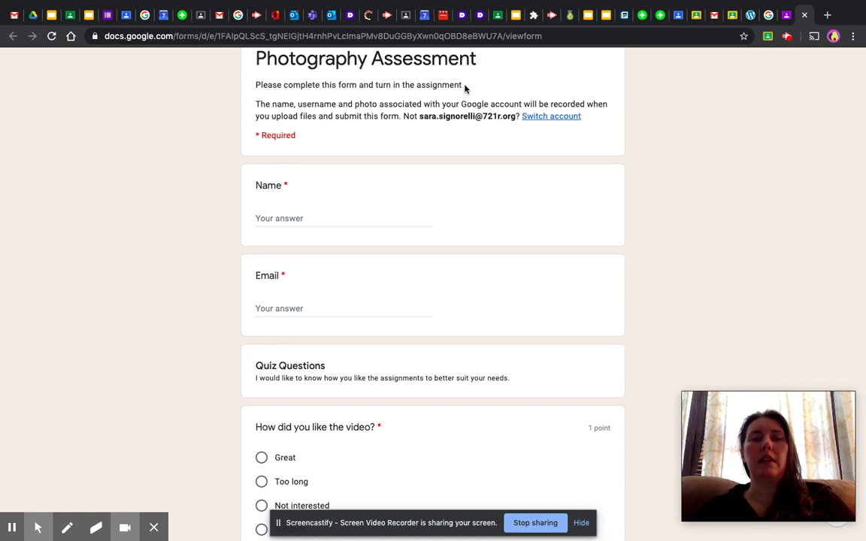
drag(463, 86, 375, 86)
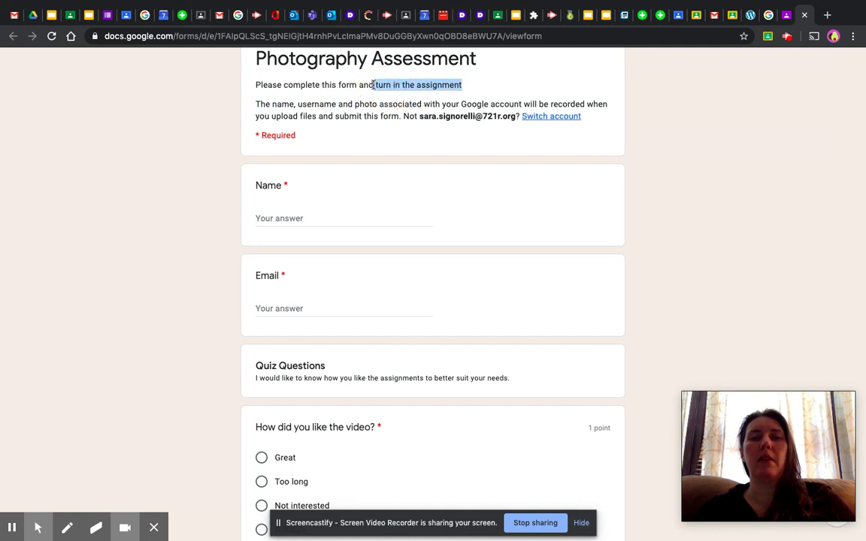
click(488, 90)
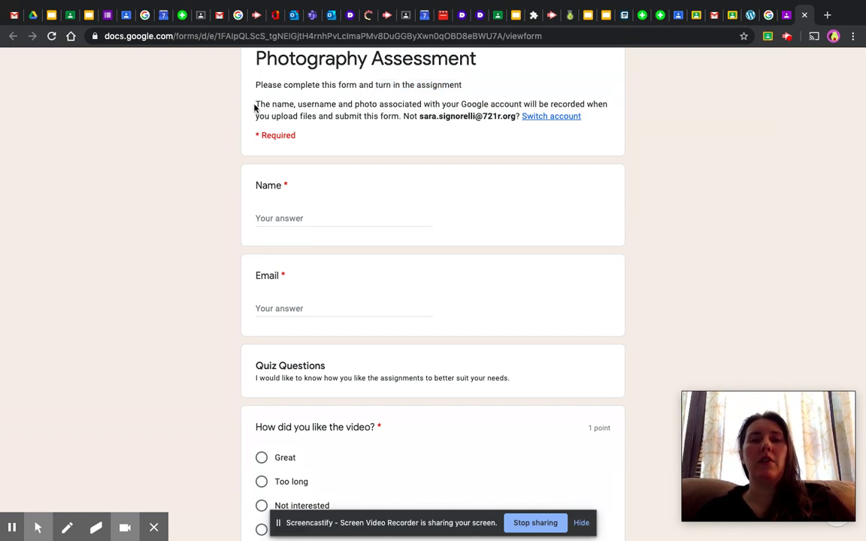
Scroll down through all the assessment questions and back up a little.
scroll(254, 107, down, 2)
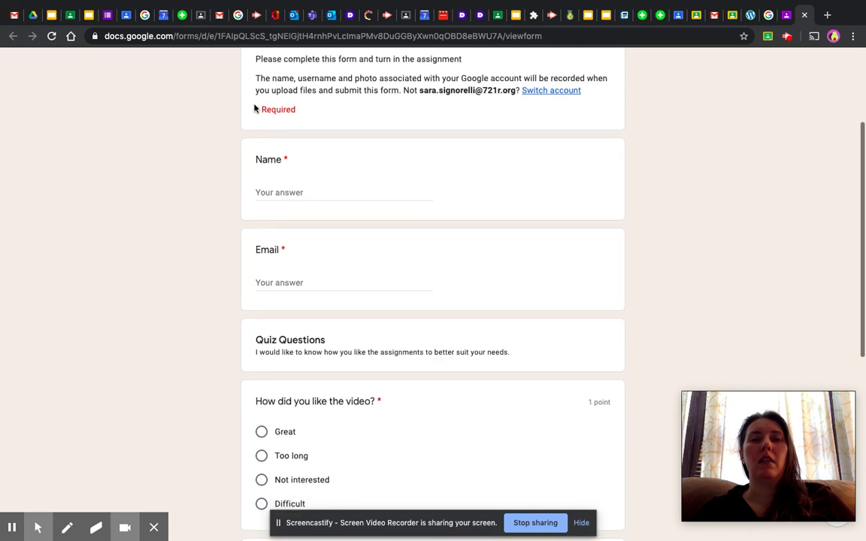
scroll(254, 108, down, 1)
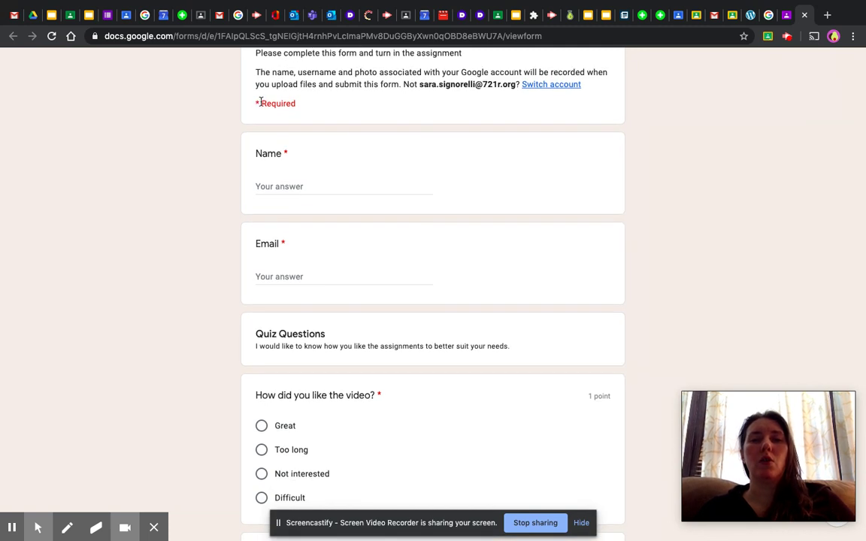
scroll(278, 418, down, 5)
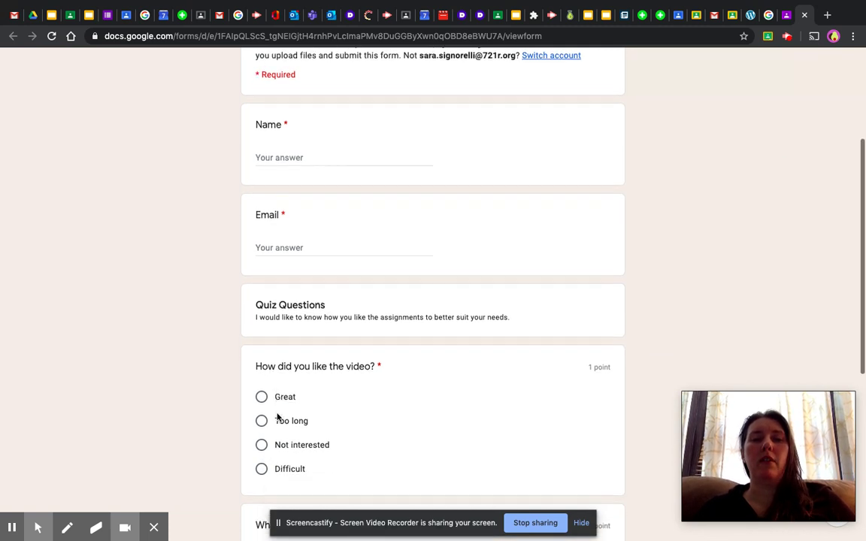
scroll(277, 417, down, 3)
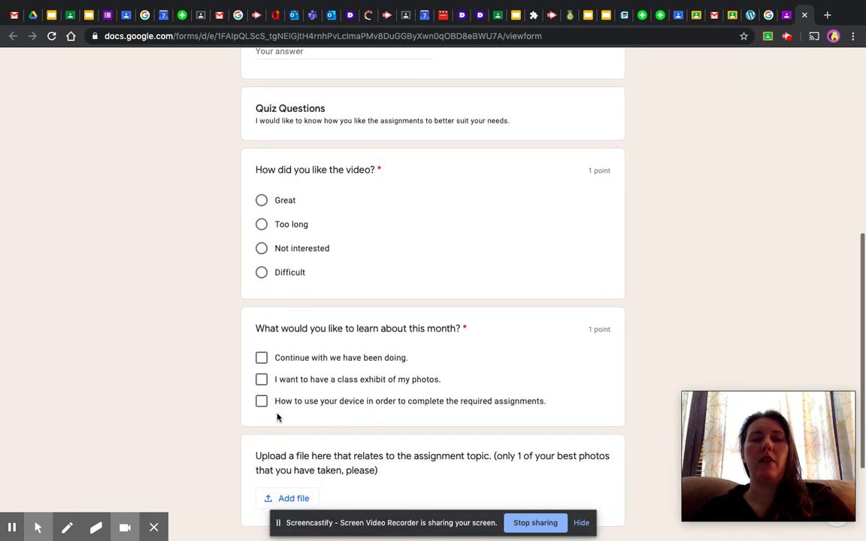
scroll(277, 417, down, 2)
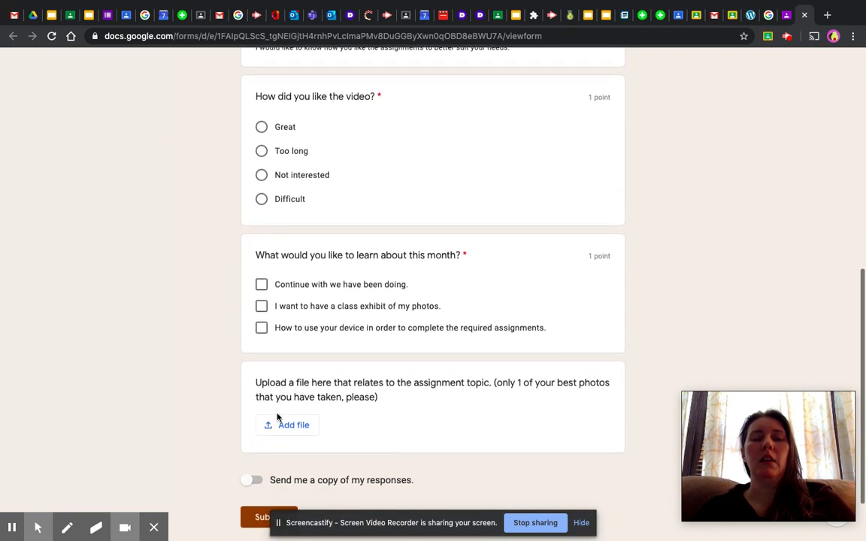
scroll(277, 417, up, 6)
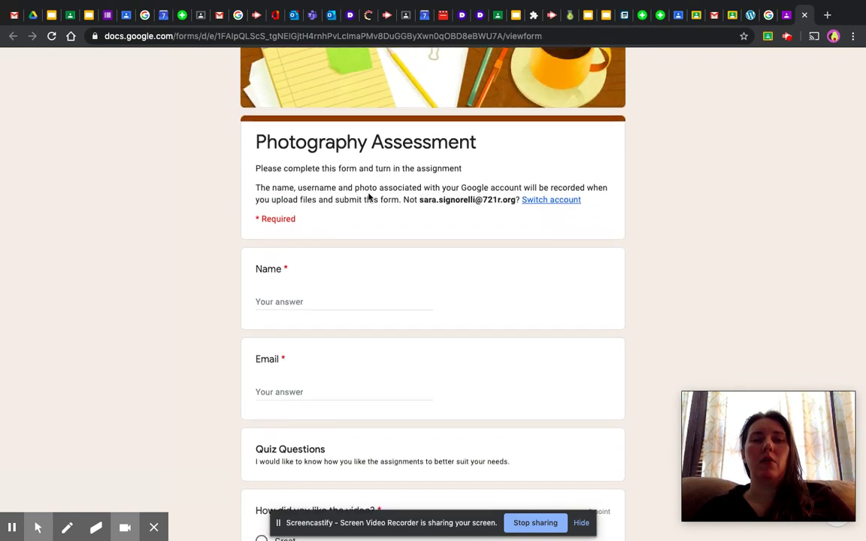
scroll(369, 197, down, 1)
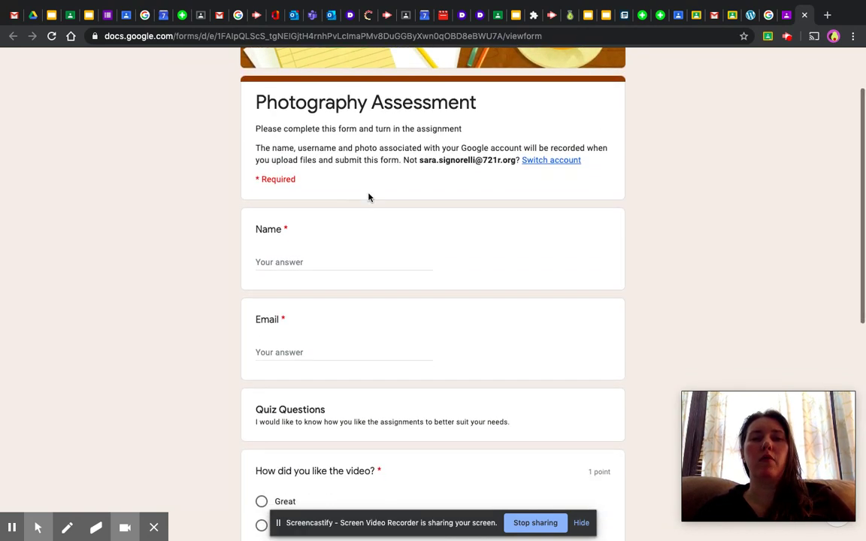
scroll(368, 197, down, 1)
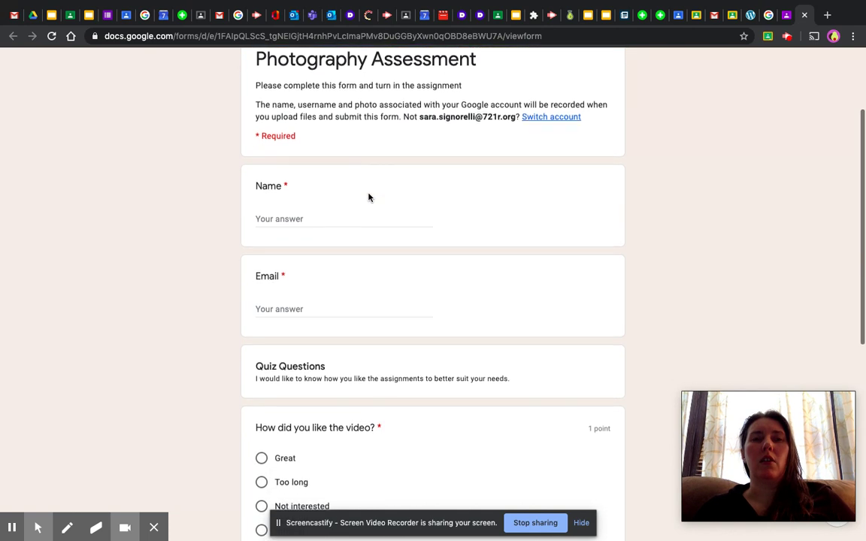
scroll(368, 197, down, 1)
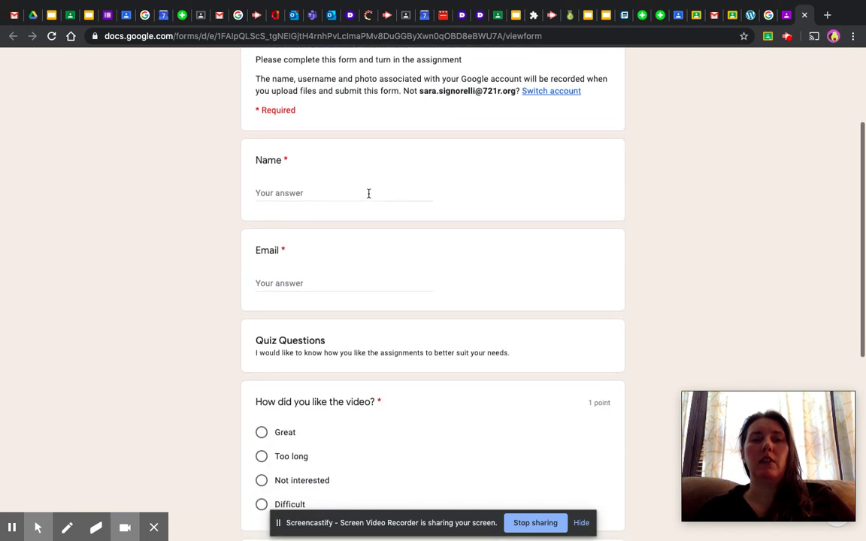
scroll(368, 193, down, 2)
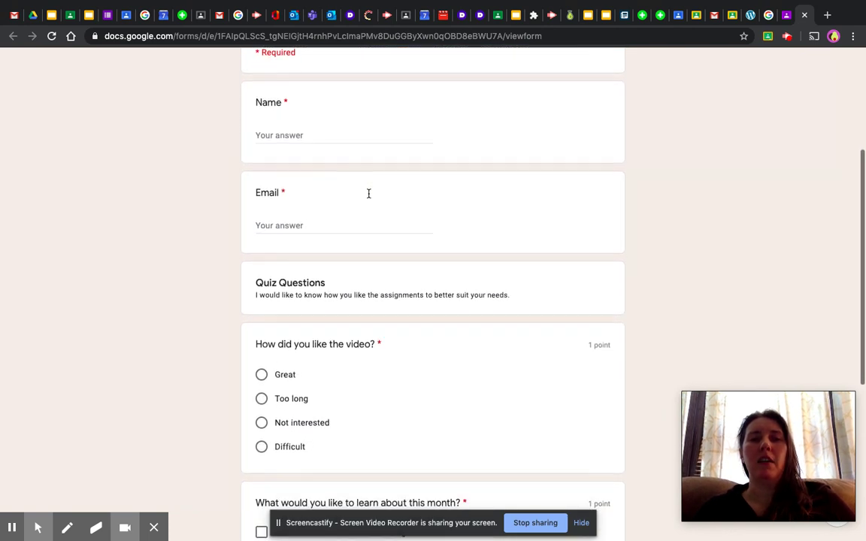
scroll(369, 194, down, 1)
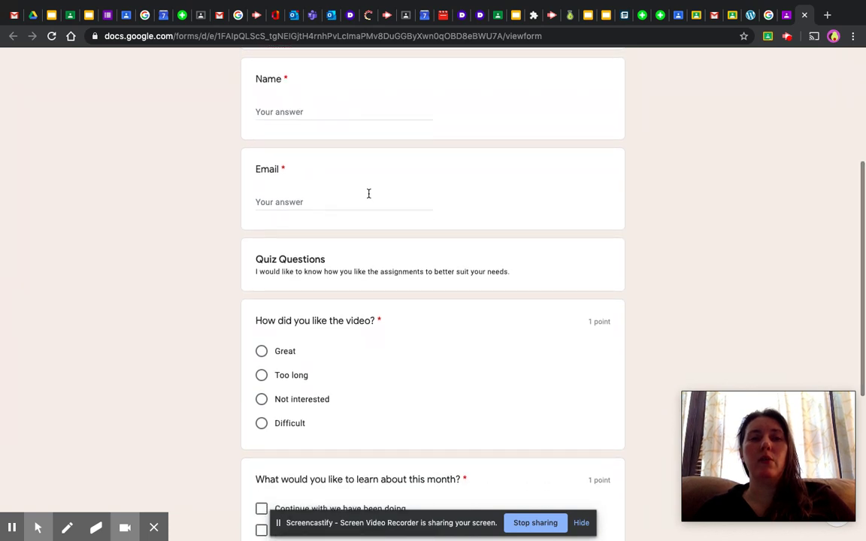
scroll(368, 197, down, 2)
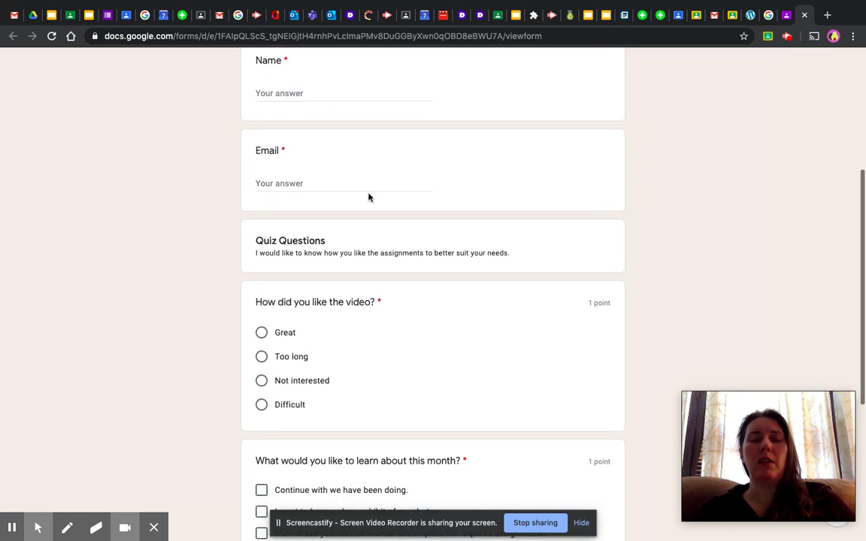
scroll(368, 197, down, 2)
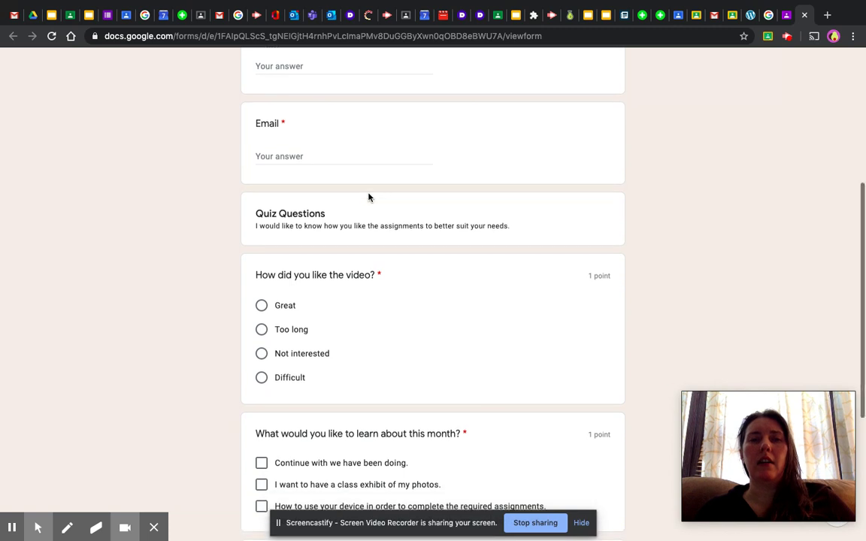
scroll(368, 197, down, 2)
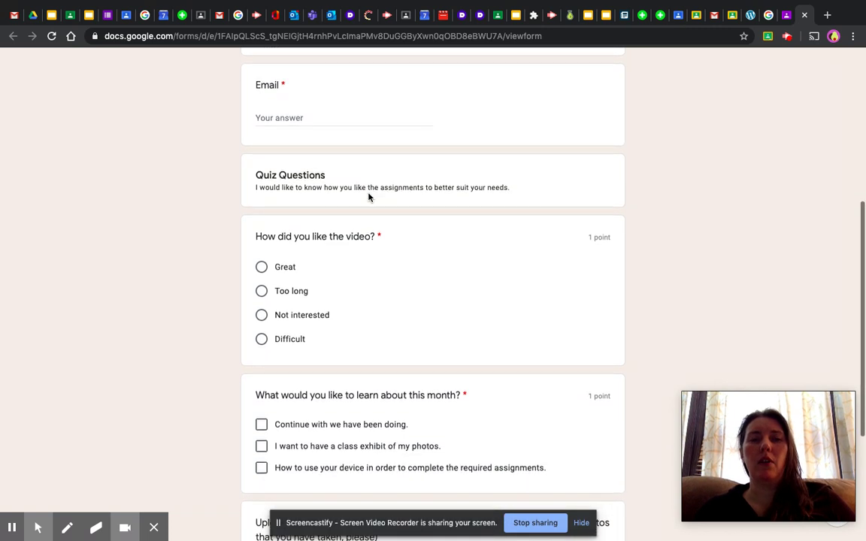
scroll(368, 197, down, 2)
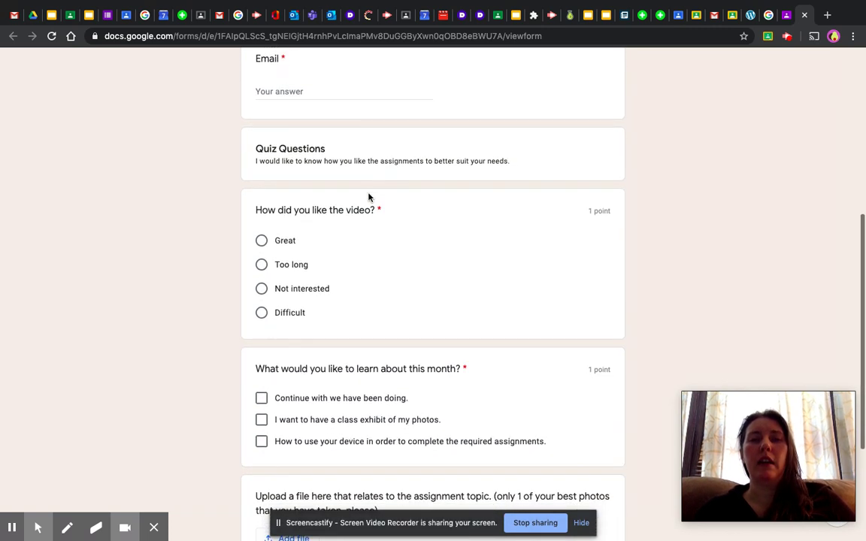
scroll(369, 197, up, 5)
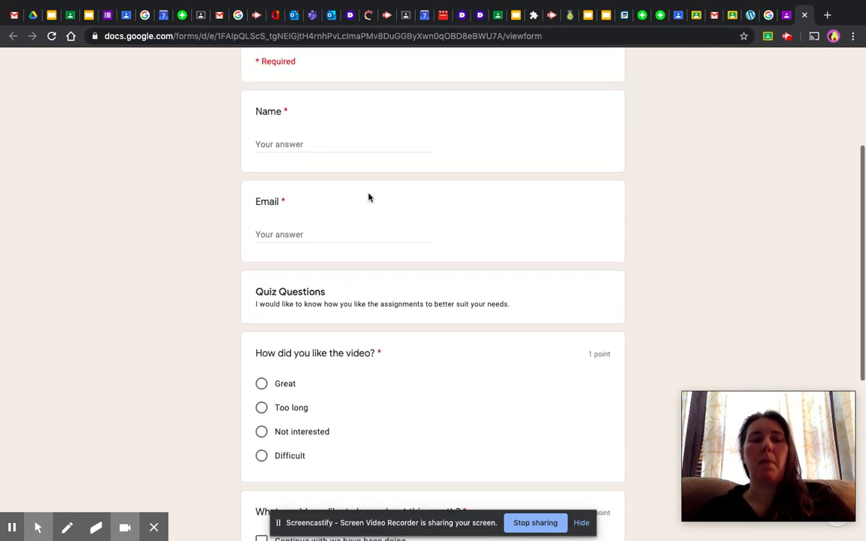
Select the Name and Email fields, then go to the photo question's file upload window.
click(311, 145)
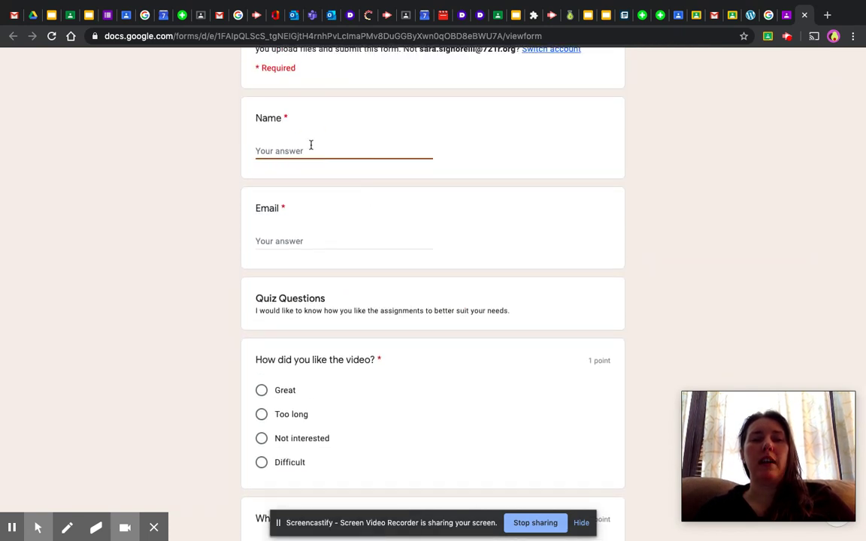
click(301, 239)
scroll(300, 239, down, 2)
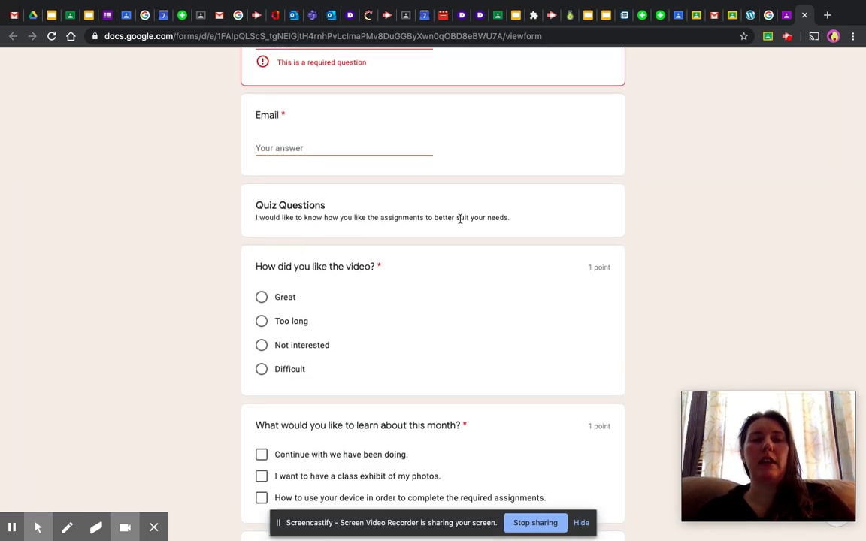
scroll(485, 233, down, 2)
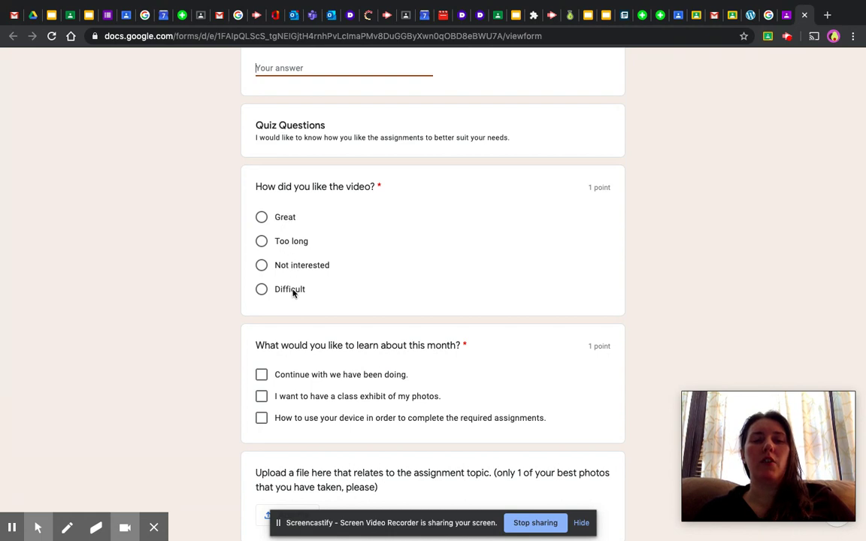
scroll(293, 293, down, 3)
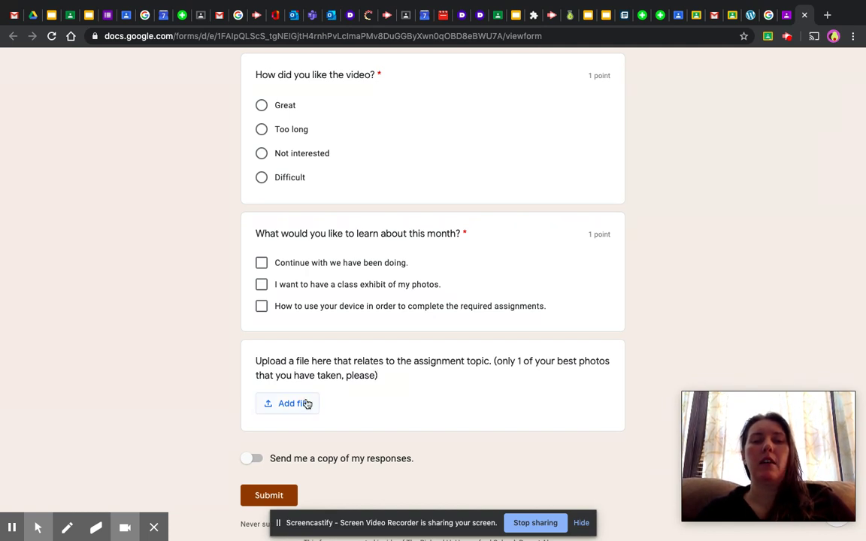
click(293, 404)
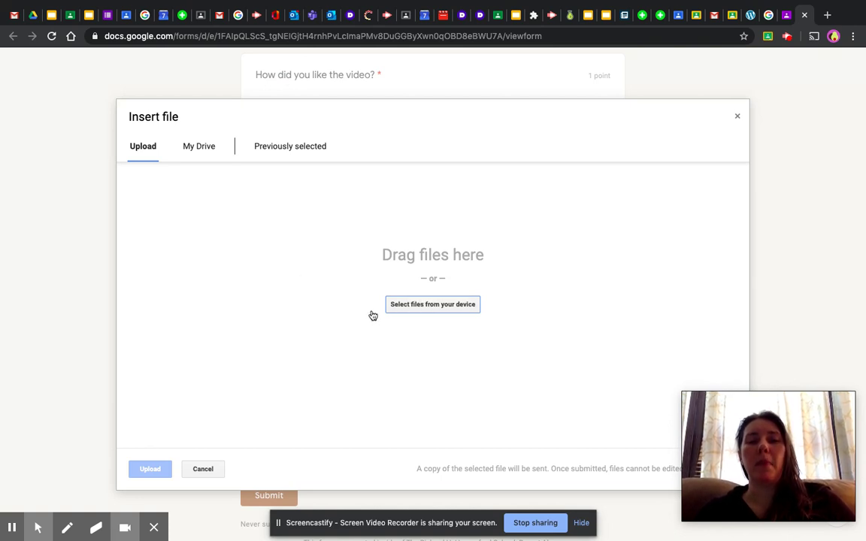
Try selecting a file from the device, cancel the picker, and switch to Finder's Recents.
click(432, 308)
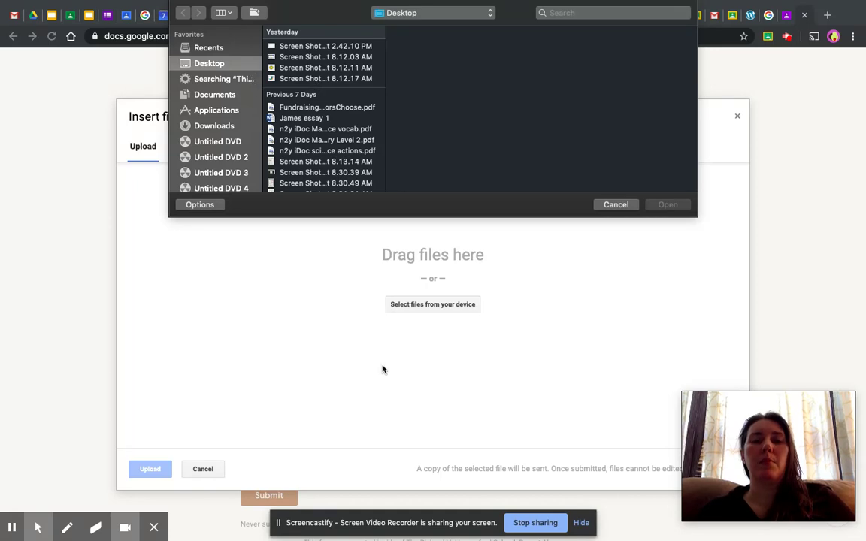
click(616, 205)
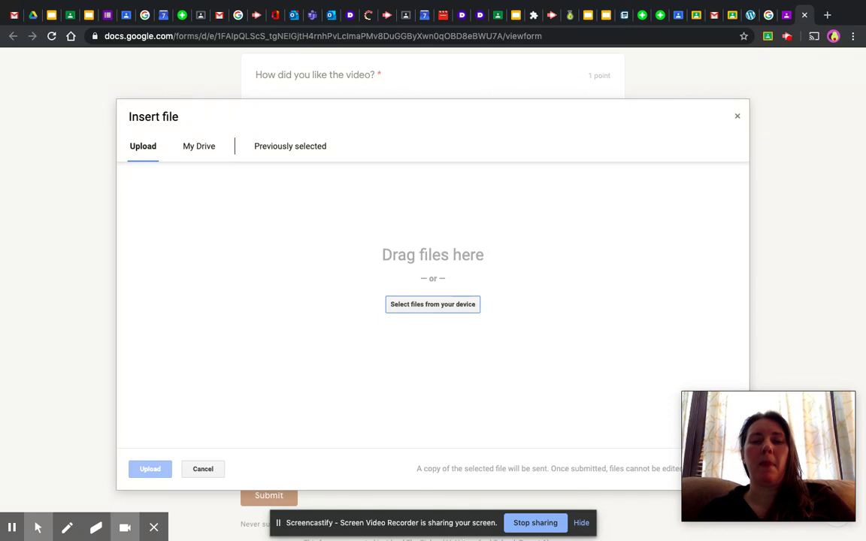
mouse_move(461, 538)
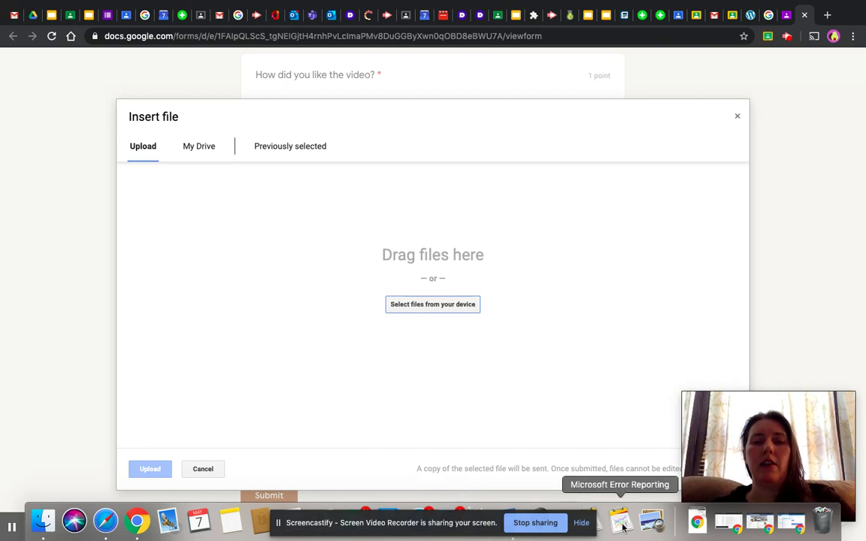
click(45, 524)
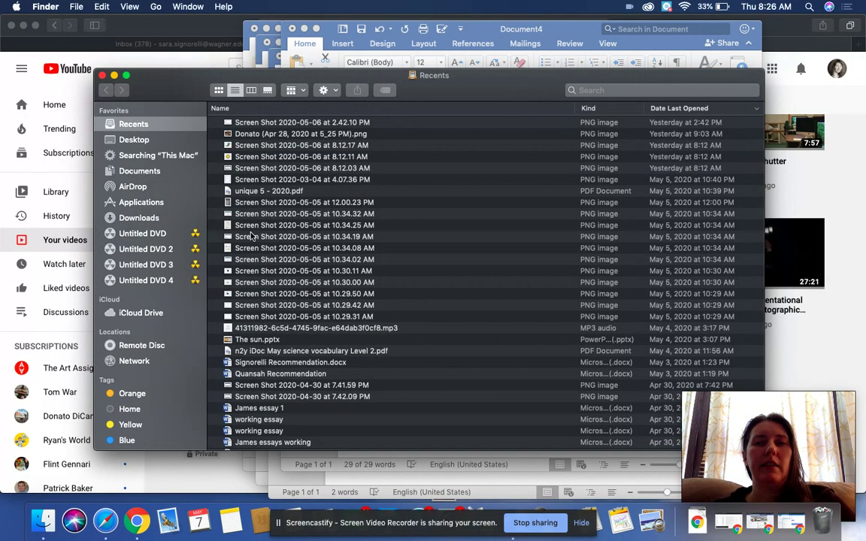
Launch Photo Booth from Finder's Applications folder.
click(140, 202)
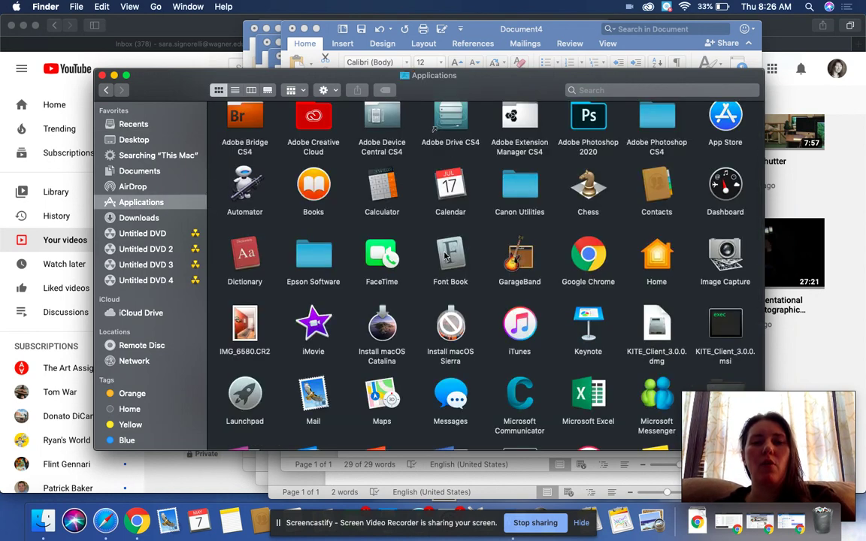
scroll(396, 299, up, 2)
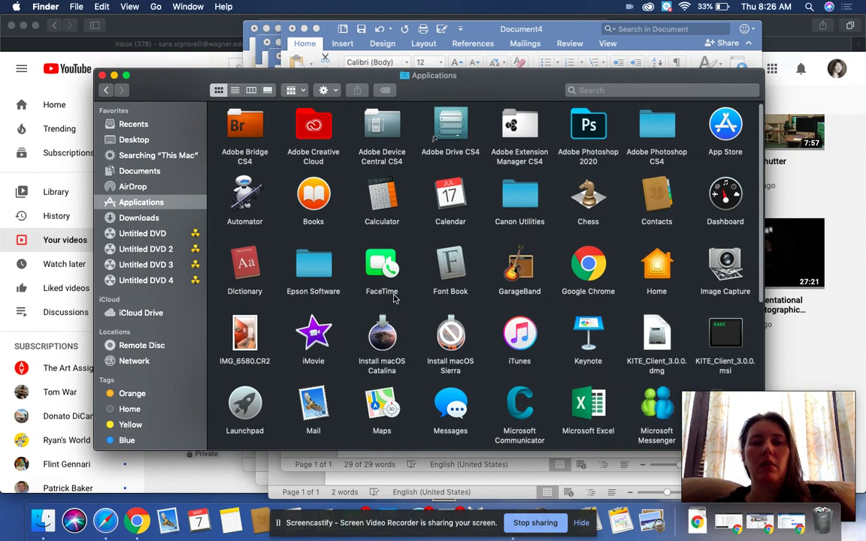
scroll(395, 299, down, 5)
scroll(395, 300, down, 4)
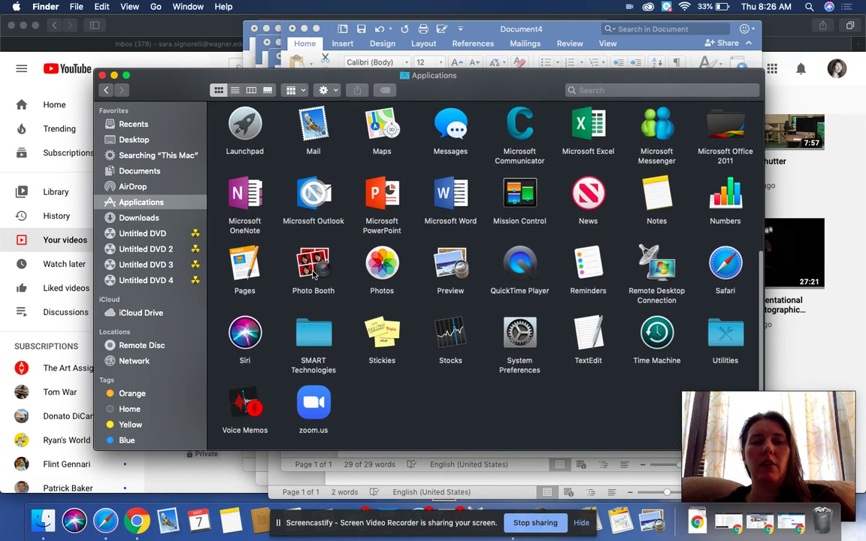
double_click(319, 275)
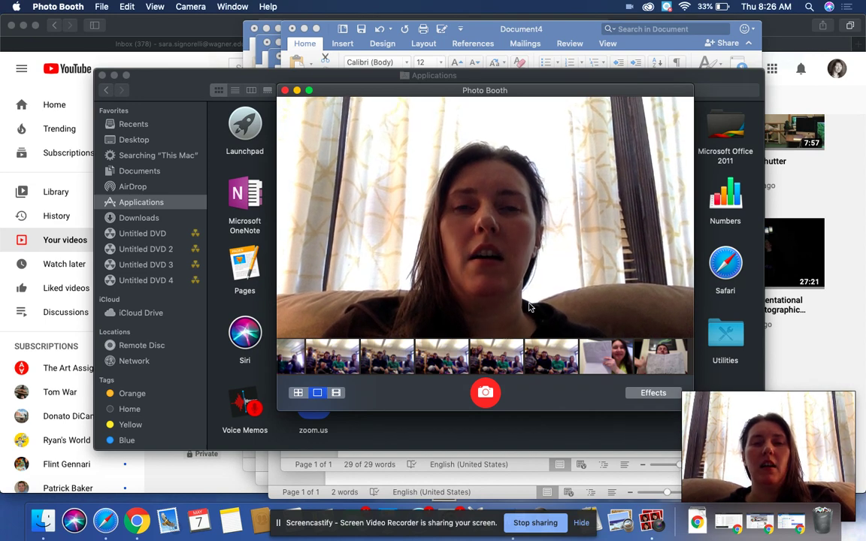
Take a Photo Booth photo and screenshot the camera view with Cmd+Shift+4.
click(485, 395)
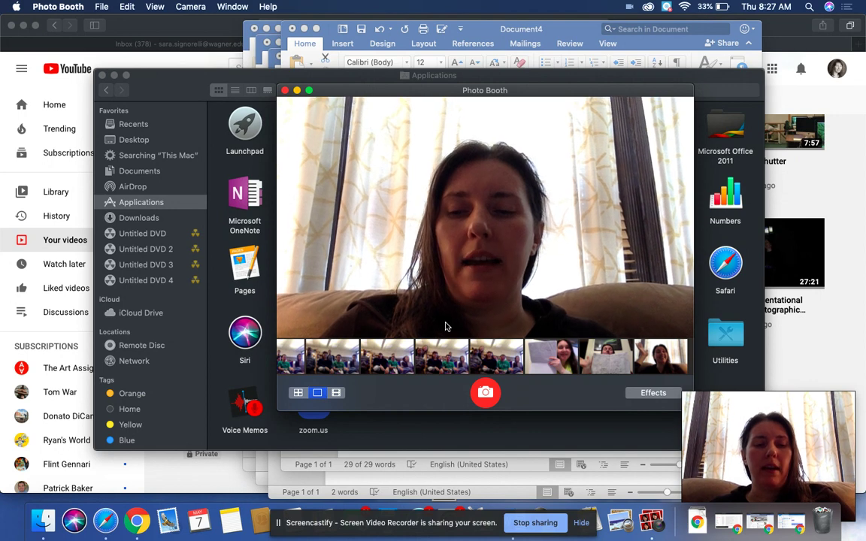
key(super+shift+4)
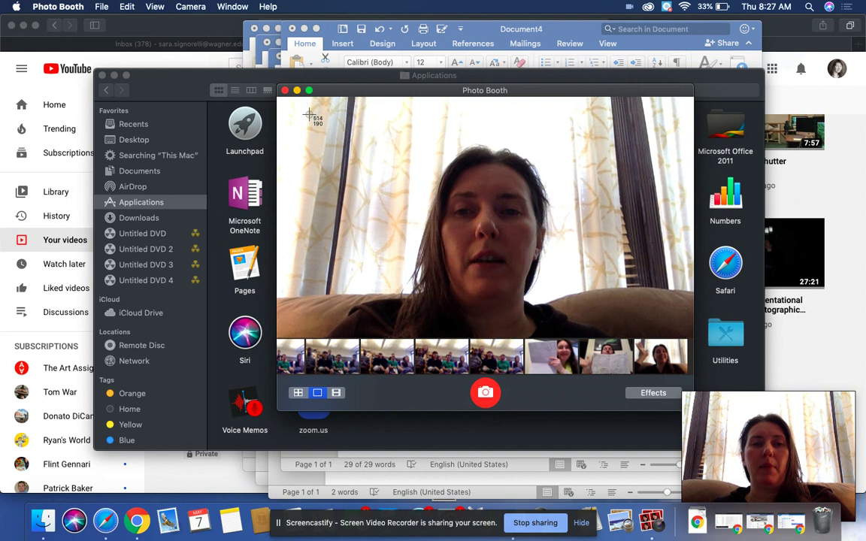
drag(278, 98, 648, 304)
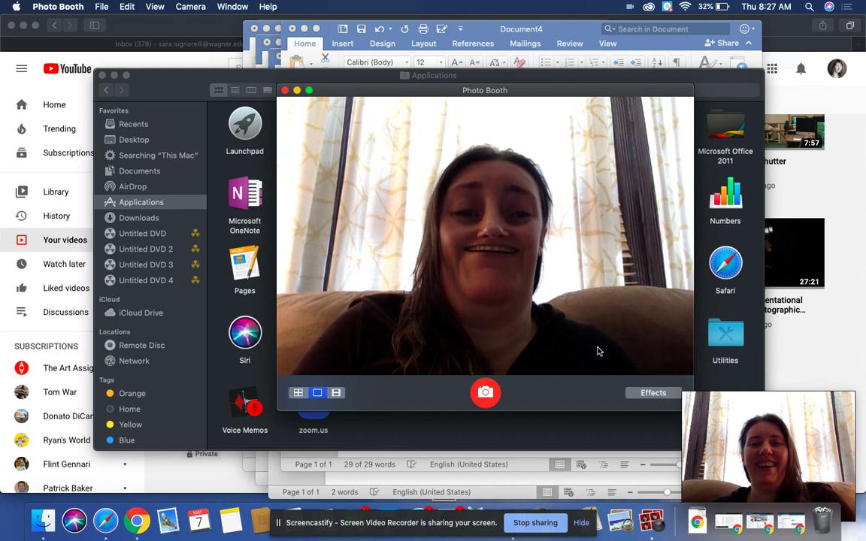
Switch to the four-photo grid, screenshot the camera view again, and return to Chrome.
click(298, 394)
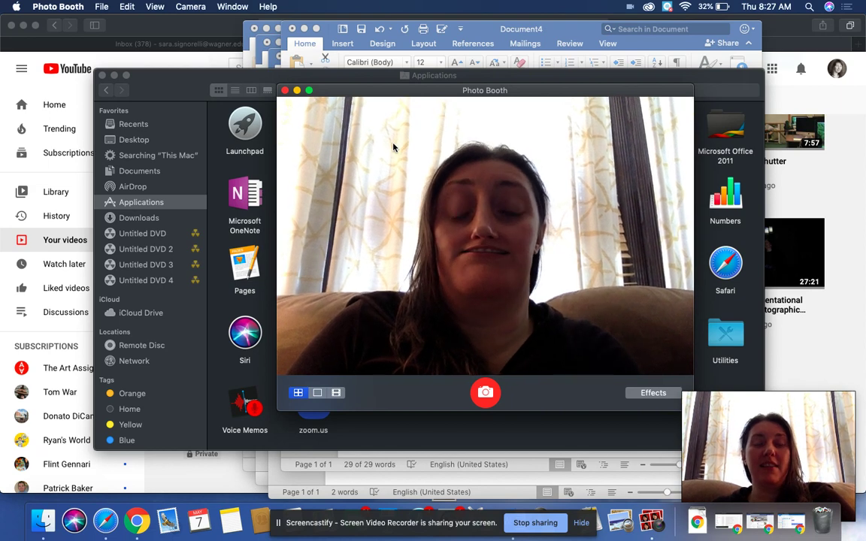
key(super+shift+4)
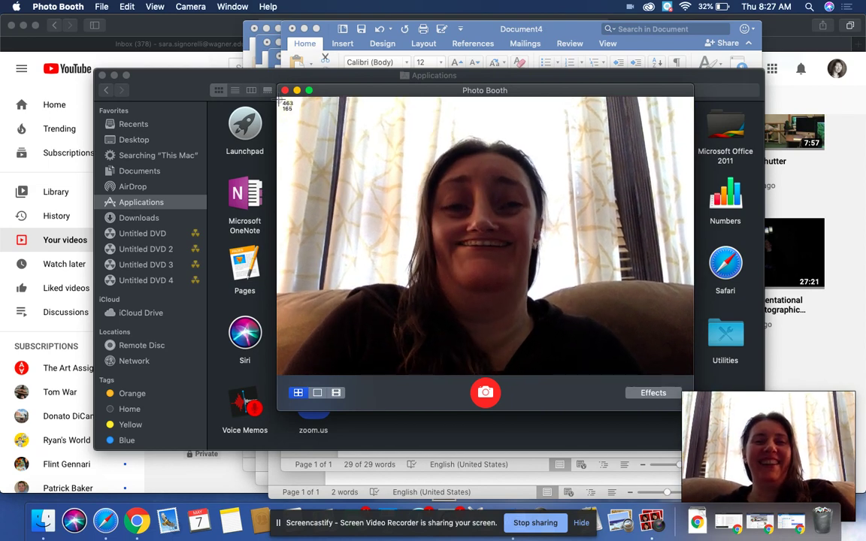
drag(280, 100, 679, 369)
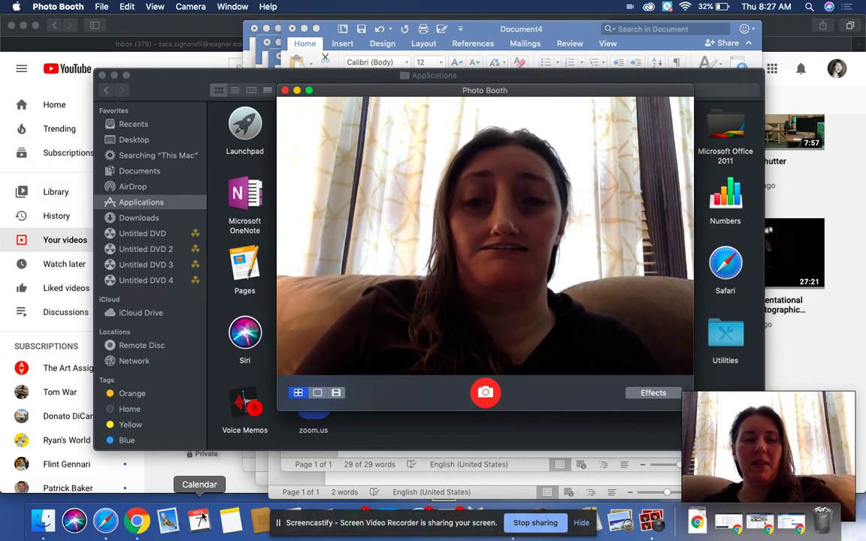
click(137, 520)
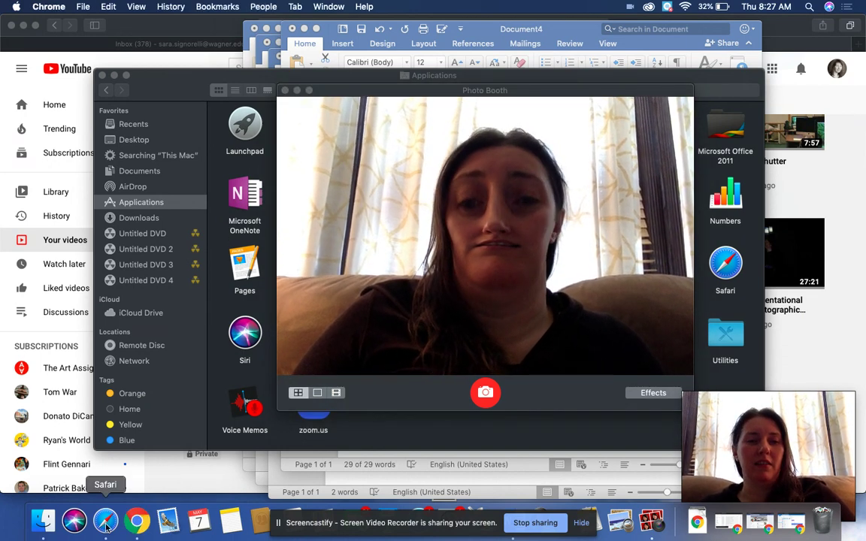
Choose 'Screen Shot 2020-05-07 at 8.27.40 AM.png' from the Desktop and upload it to the form.
click(140, 520)
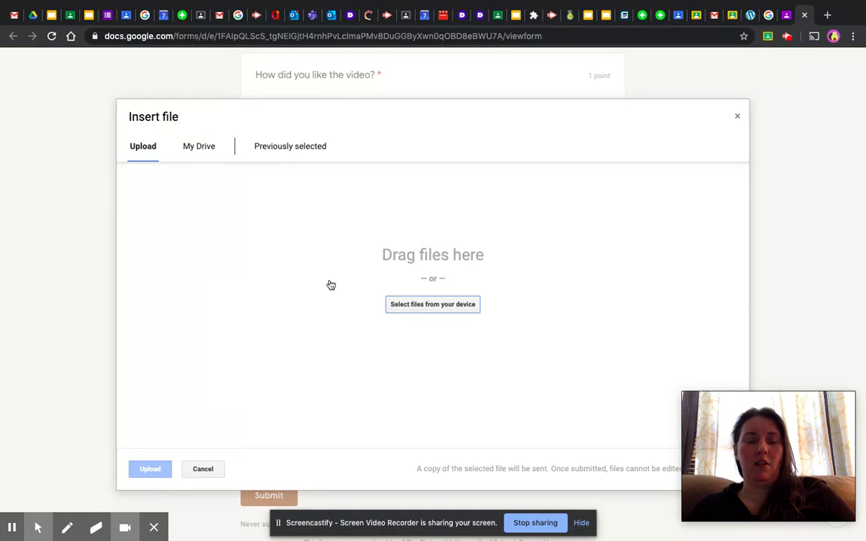
click(450, 311)
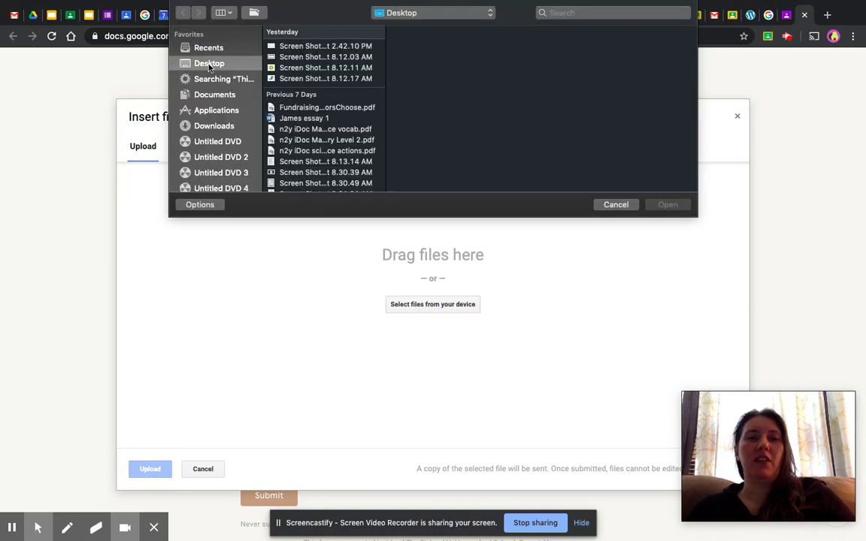
click(315, 46)
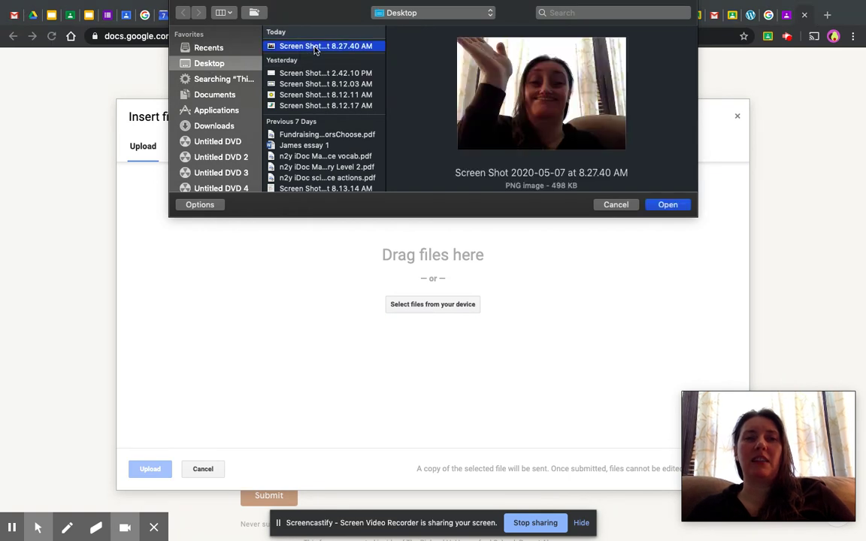
click(686, 207)
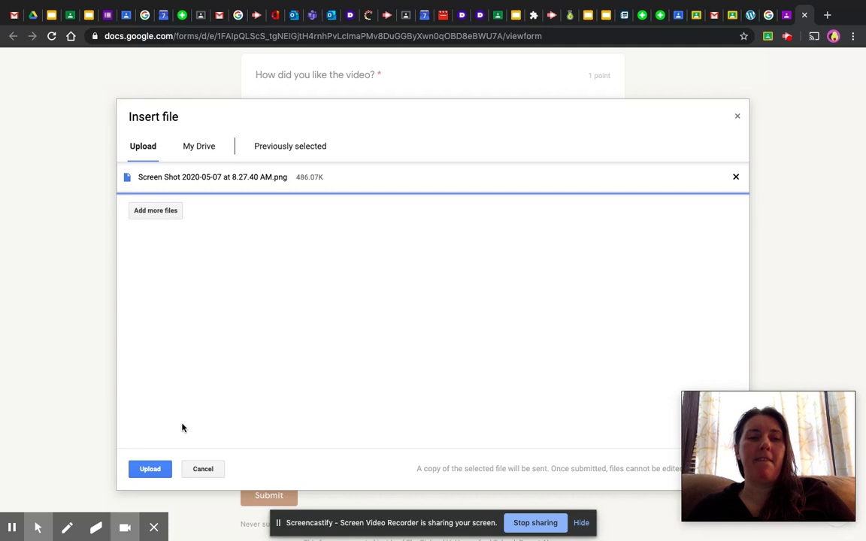
click(155, 470)
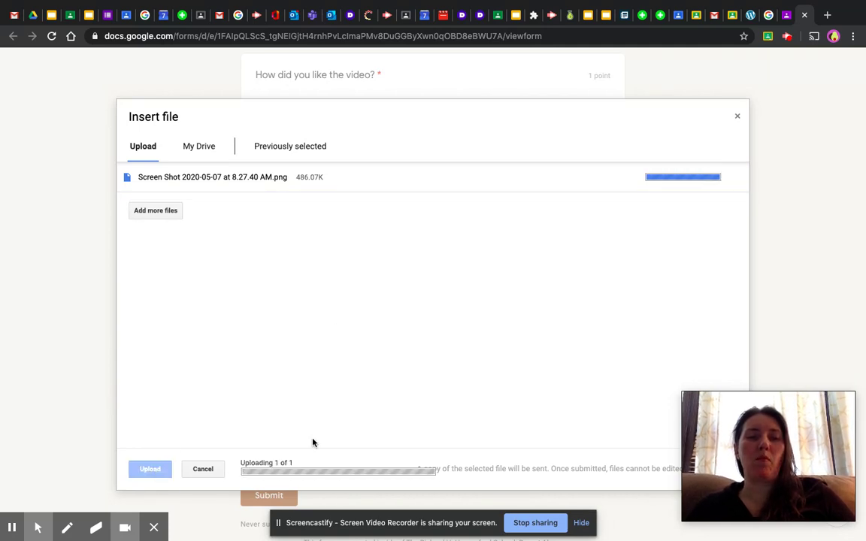
scroll(315, 444, down, 2)
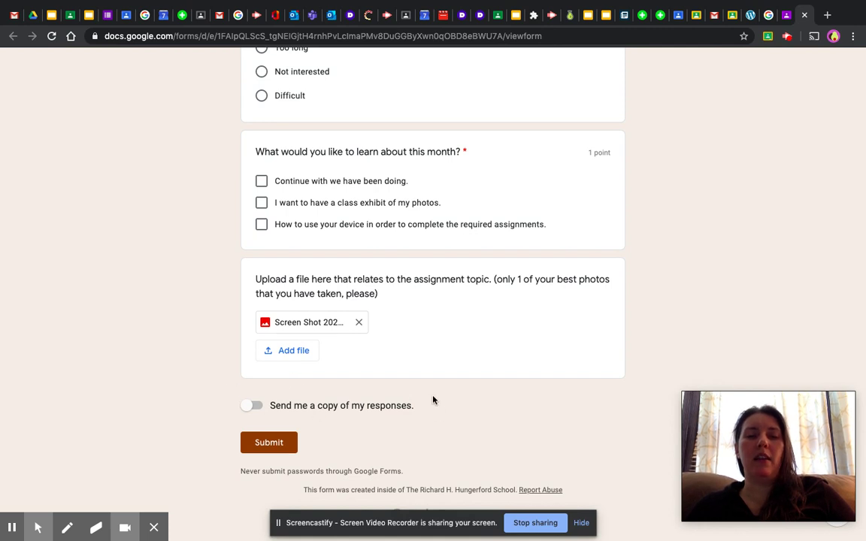
Turn on 'Send me a copy of my responses', submit, then return to the Classroom assignment.
click(251, 411)
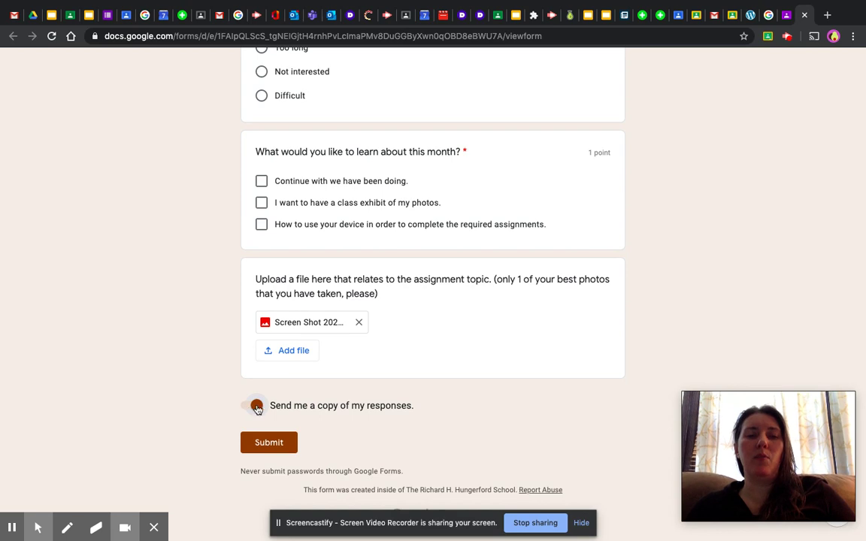
click(273, 445)
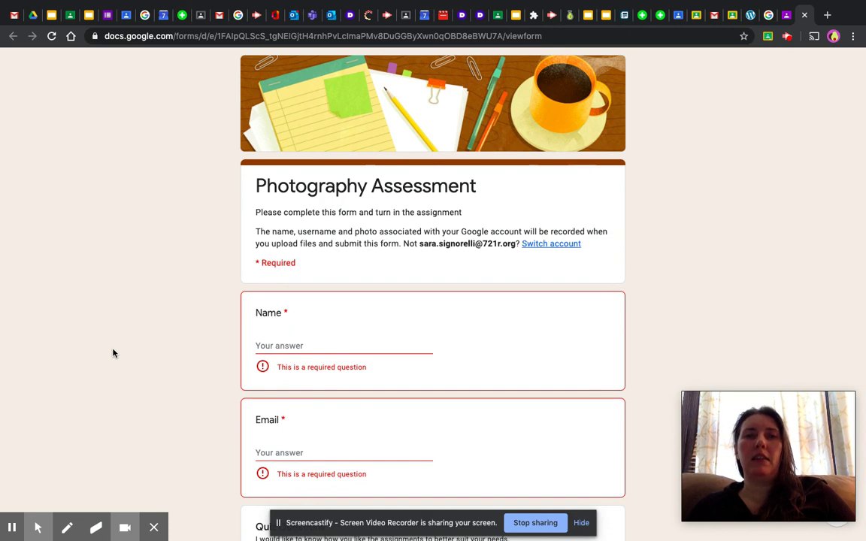
scroll(113, 353, down, 1)
scroll(113, 353, down, 5)
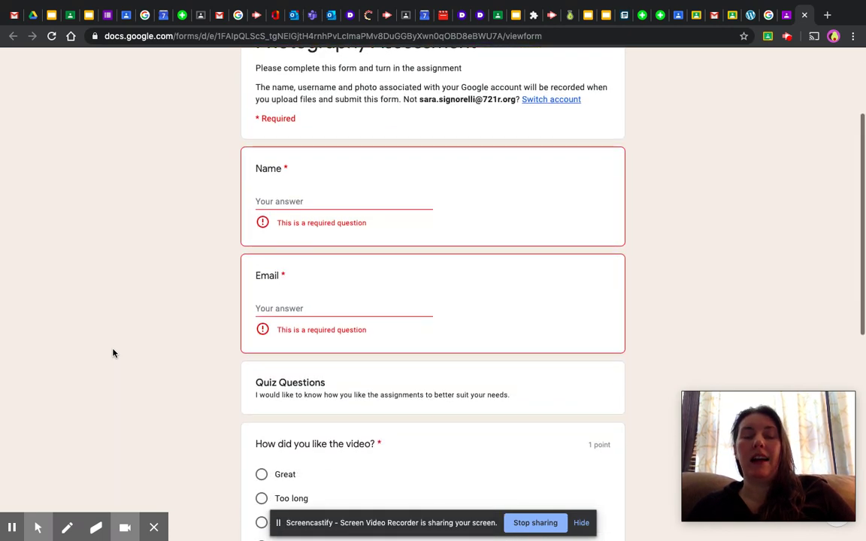
scroll(113, 353, down, 4)
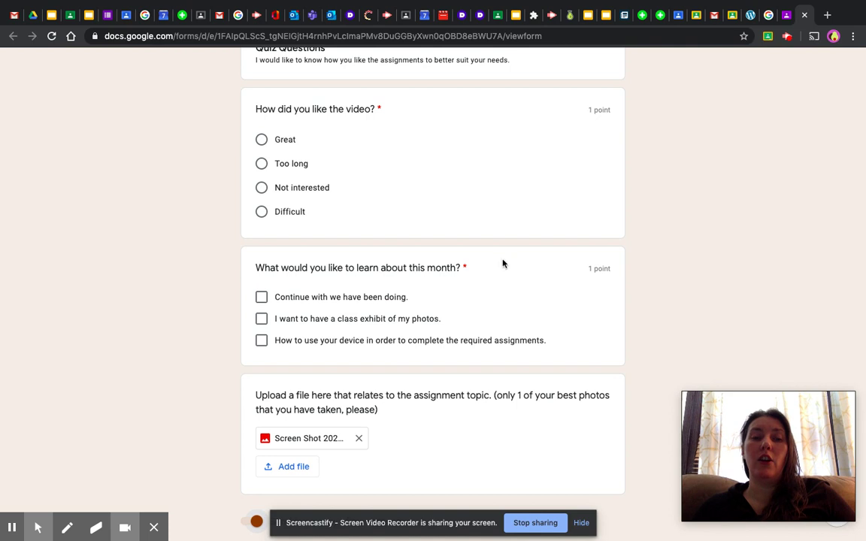
click(768, 15)
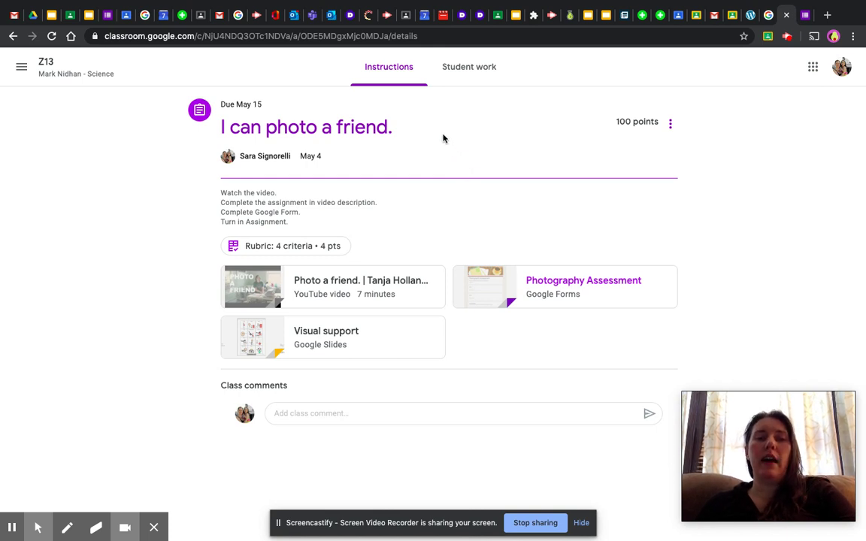
On the 'I can photo a friend.' assignment page, start writing a class comment.
click(384, 408)
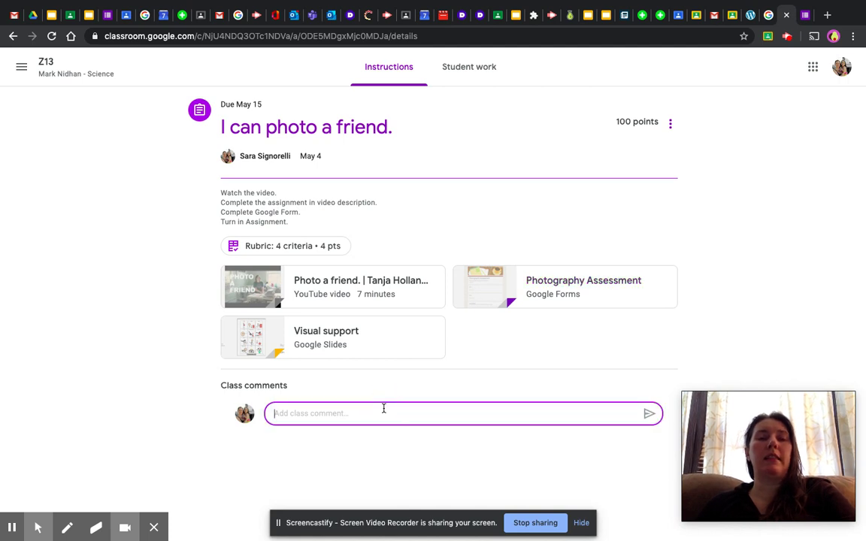